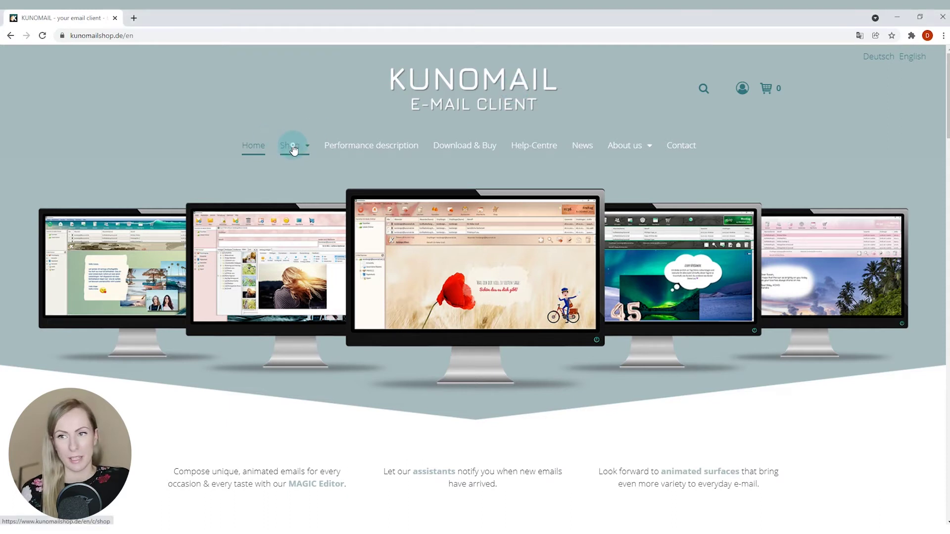
- Browse the shop's All Products list and open the Cotton Candy Interface product page
{"action": "mouse_move", "coordinate": [292, 149]}
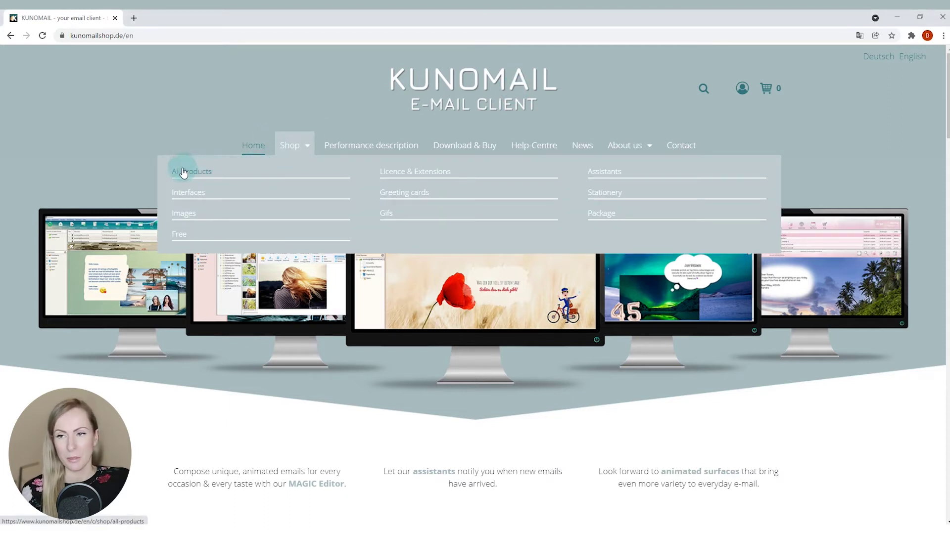
{"action": "left_click", "coordinate": [199, 176]}
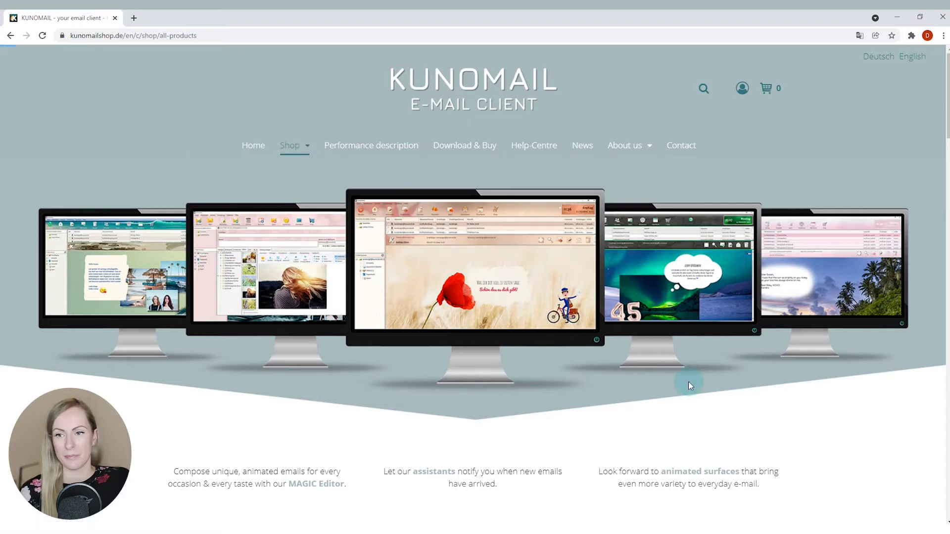
{"action": "scroll", "coordinate": [566, 331], "scroll_direction": "down", "scroll_amount": 7}
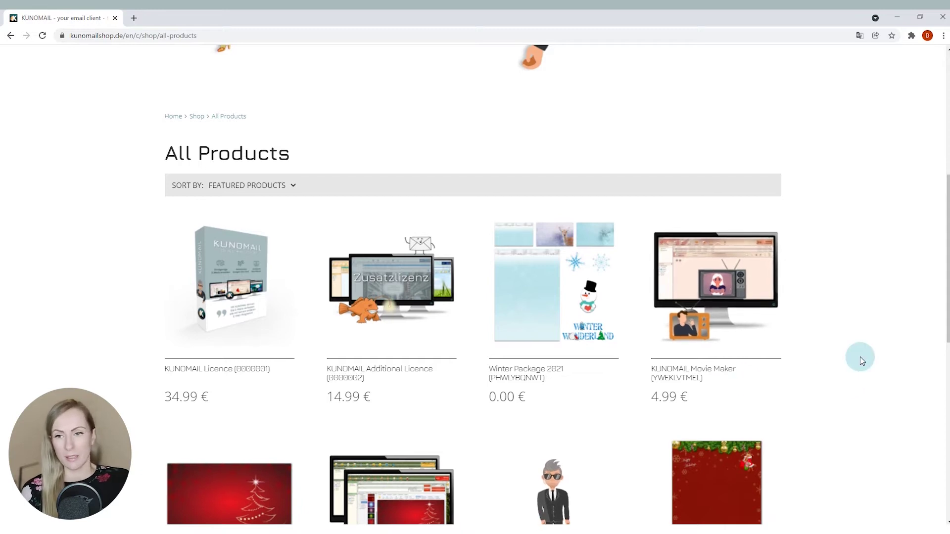
{"action": "scroll", "coordinate": [860, 357], "scroll_direction": "down", "scroll_amount": 3}
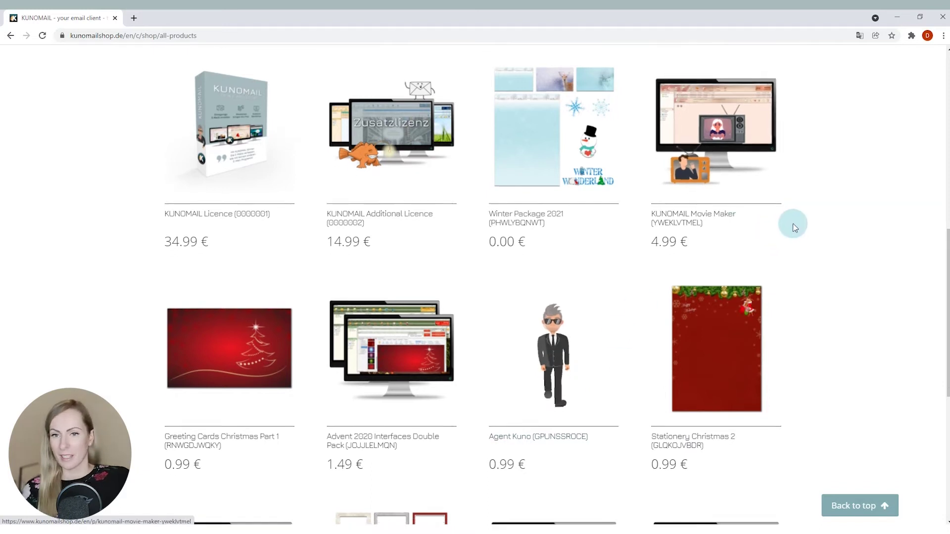
{"action": "scroll", "coordinate": [793, 223], "scroll_direction": "down", "scroll_amount": 4}
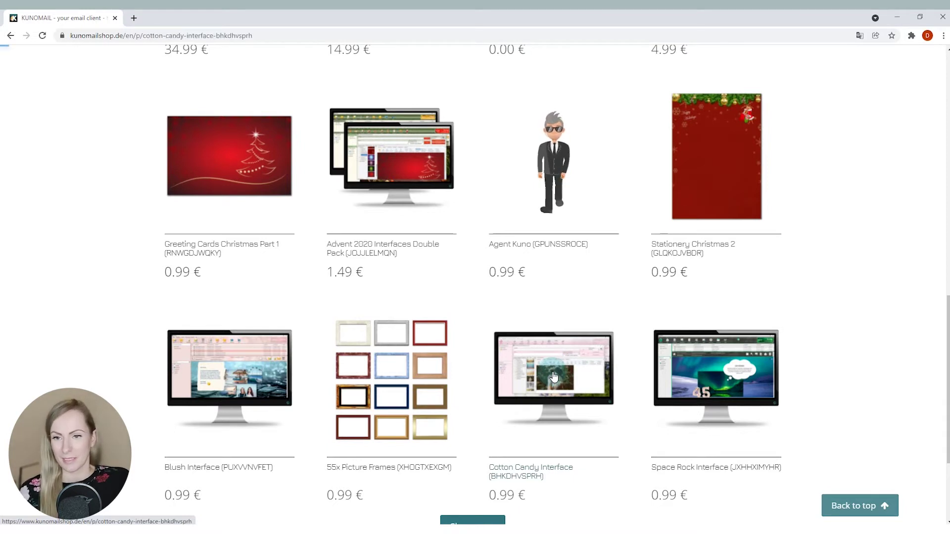
{"action": "left_click", "coordinate": [553, 377]}
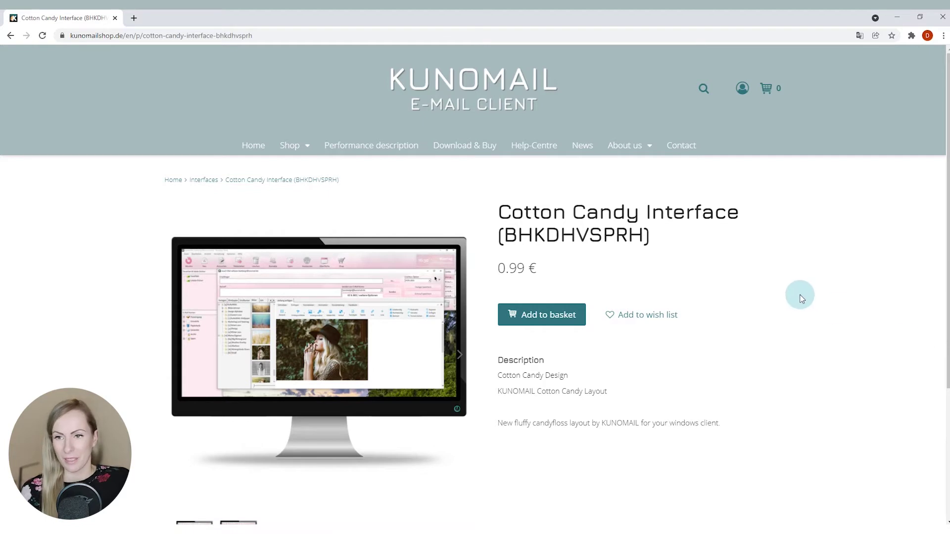
- Play the preview video in the Cotton Candy Interface product gallery
{"action": "scroll", "coordinate": [801, 297], "scroll_direction": "down", "scroll_amount": 2}
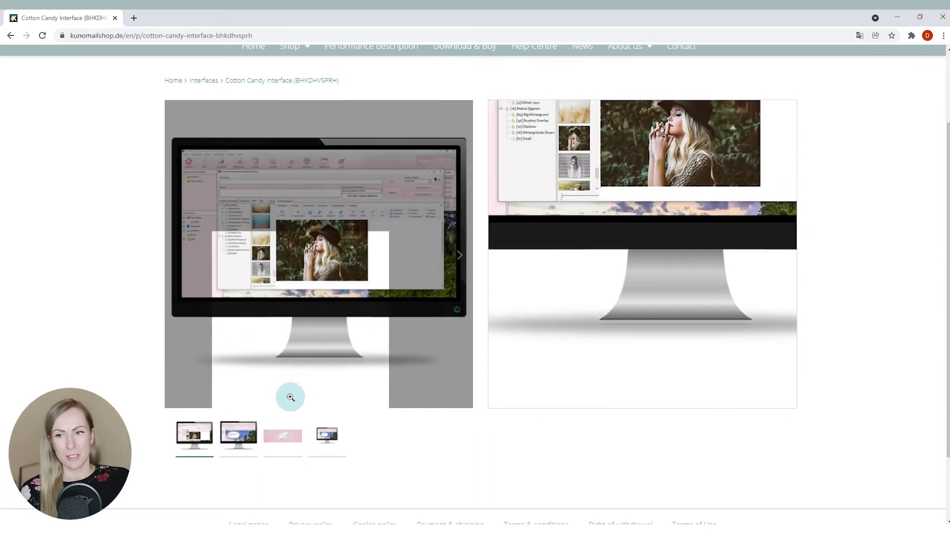
{"action": "left_click", "coordinate": [324, 452]}
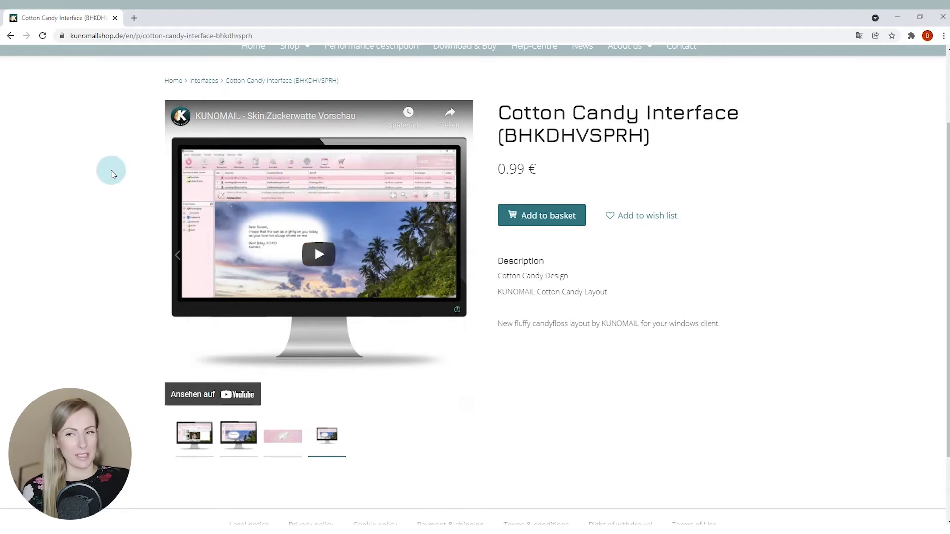
{"action": "left_click", "coordinate": [317, 260]}
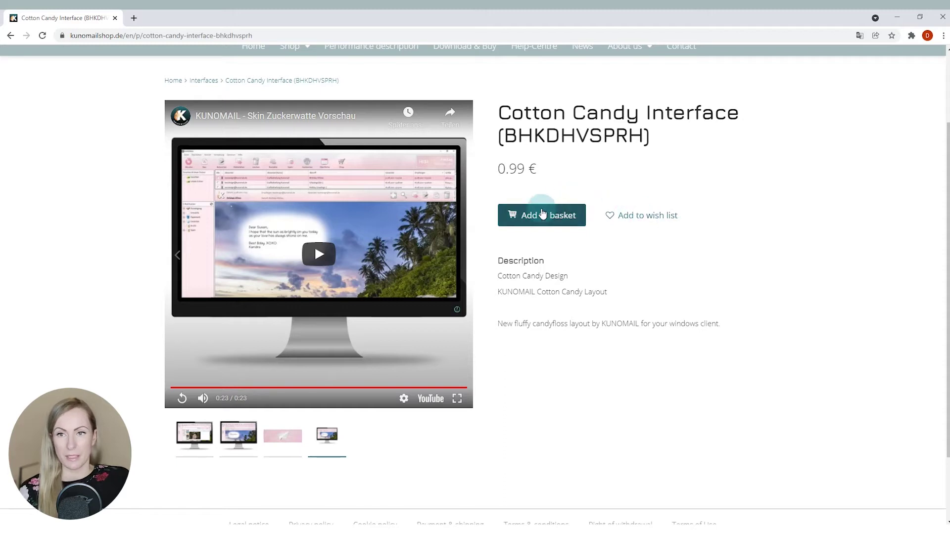
- Add the Cotton Candy Interface to the basket and view the basket
{"action": "left_click", "coordinate": [550, 214]}
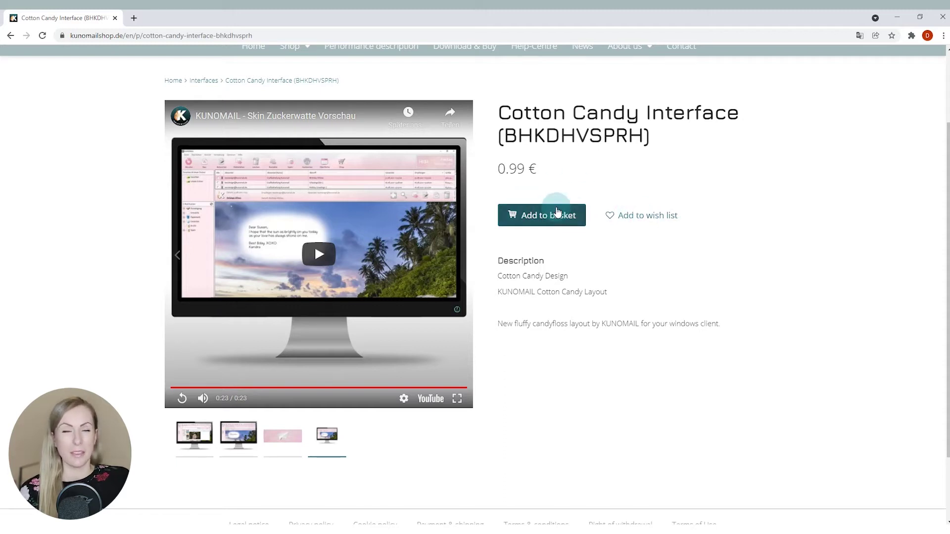
{"action": "left_click", "coordinate": [557, 212]}
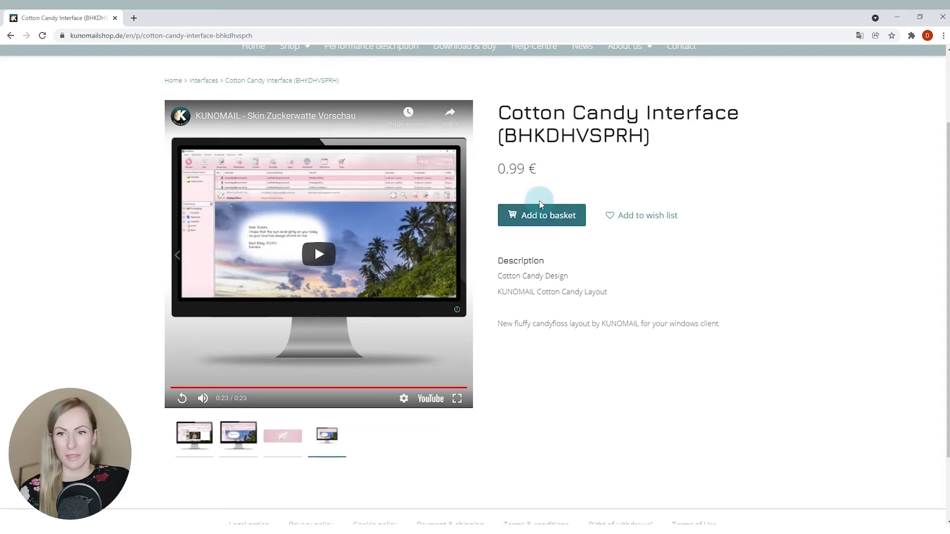
{"action": "left_click", "coordinate": [542, 217]}
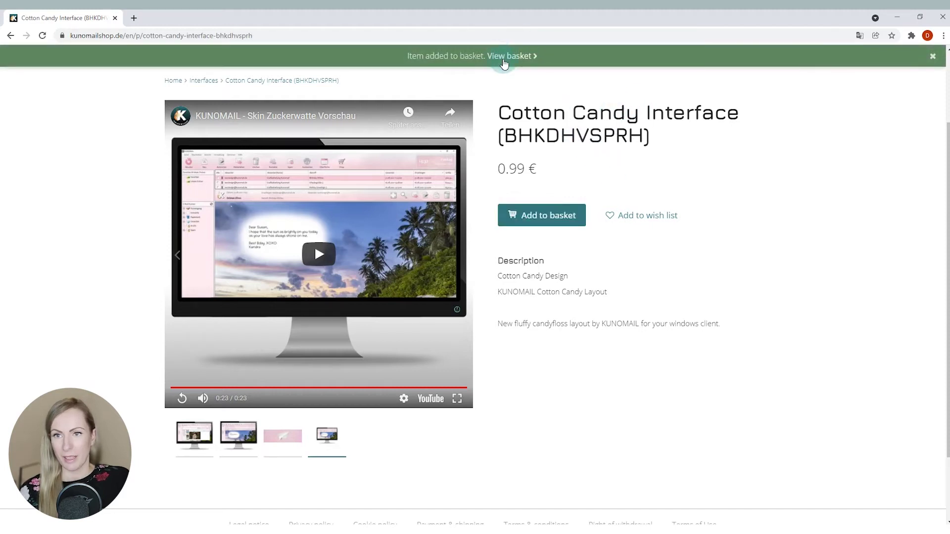
{"action": "left_click", "coordinate": [508, 58]}
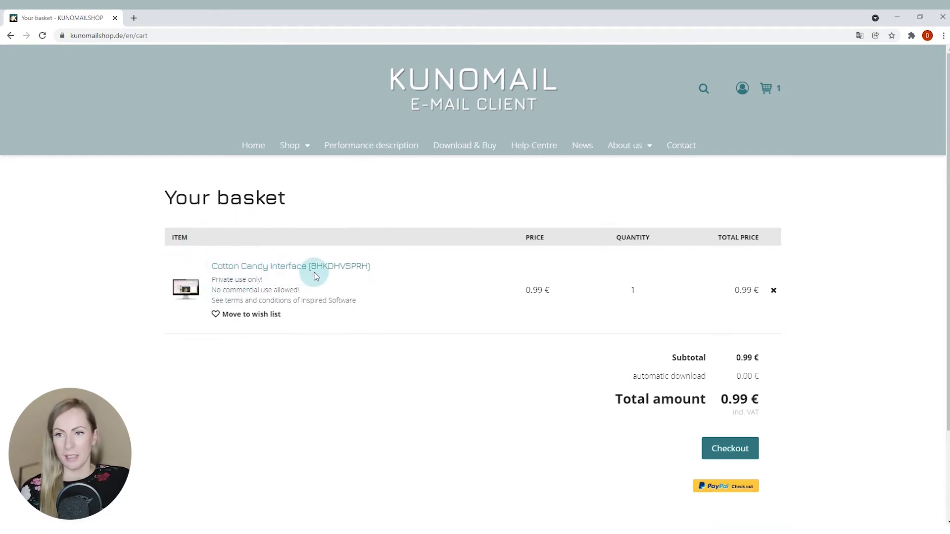
- Proceed from the basket to checkout and continue as a guest
{"action": "scroll", "coordinate": [643, 356], "scroll_direction": "down", "scroll_amount": 1}
{"action": "scroll", "coordinate": [645, 360], "scroll_direction": "down", "scroll_amount": 1}
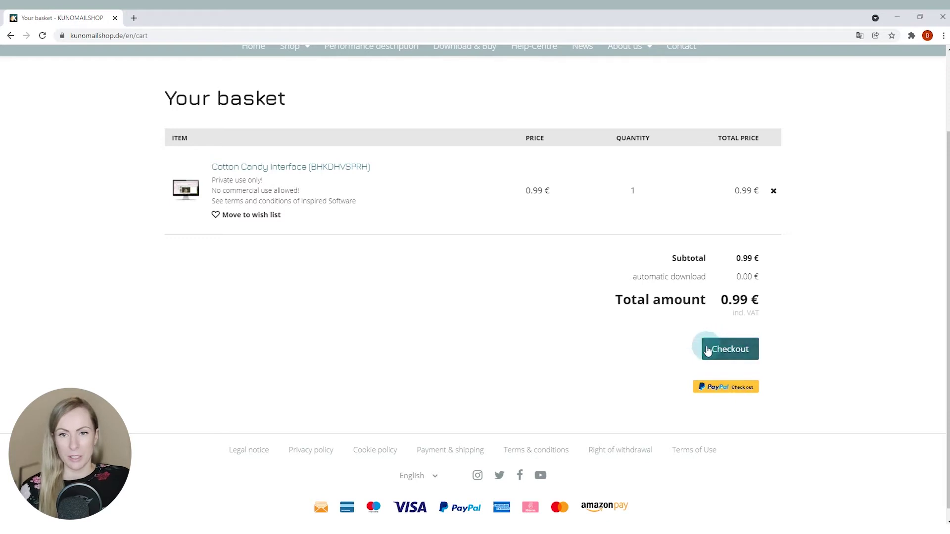
{"action": "left_click", "coordinate": [741, 351]}
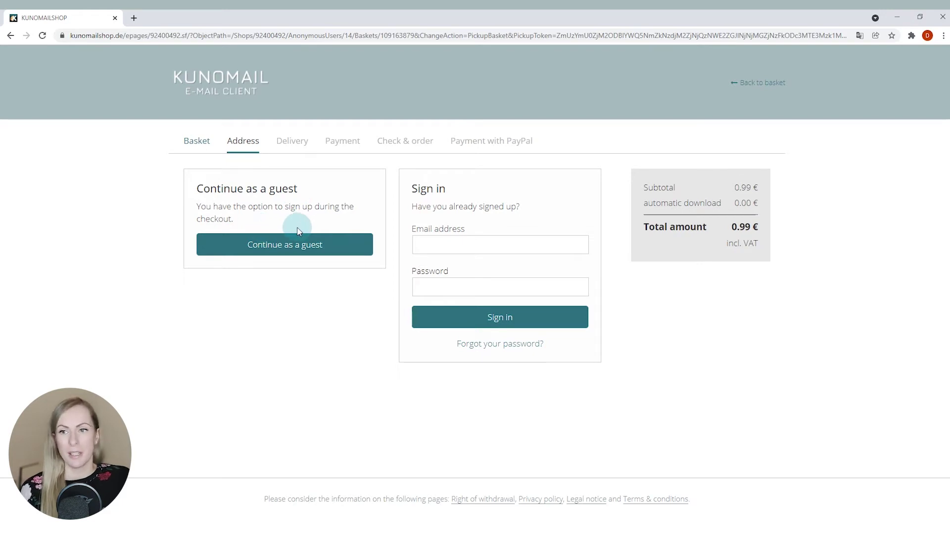
{"action": "left_click", "coordinate": [282, 256]}
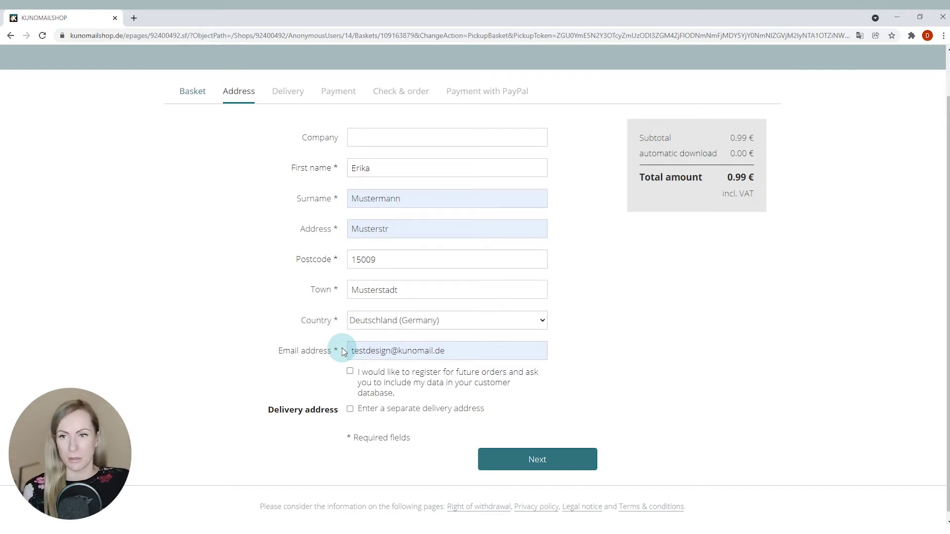
- Check the email address in the completed customer details and submit the address form without registering
{"action": "left_click", "coordinate": [448, 350]}
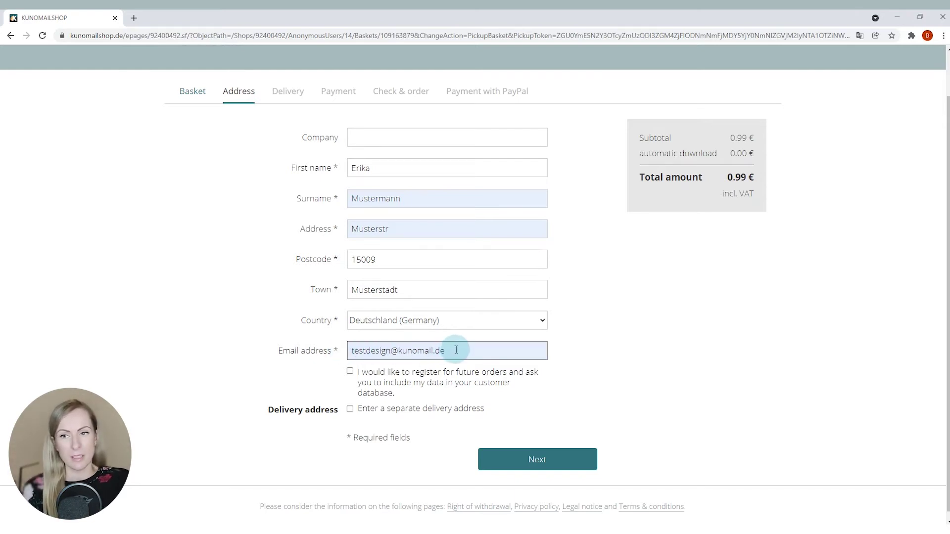
{"action": "left_click", "coordinate": [277, 338]}
{"action": "left_click", "coordinate": [363, 349]}
{"action": "left_click", "coordinate": [270, 347]}
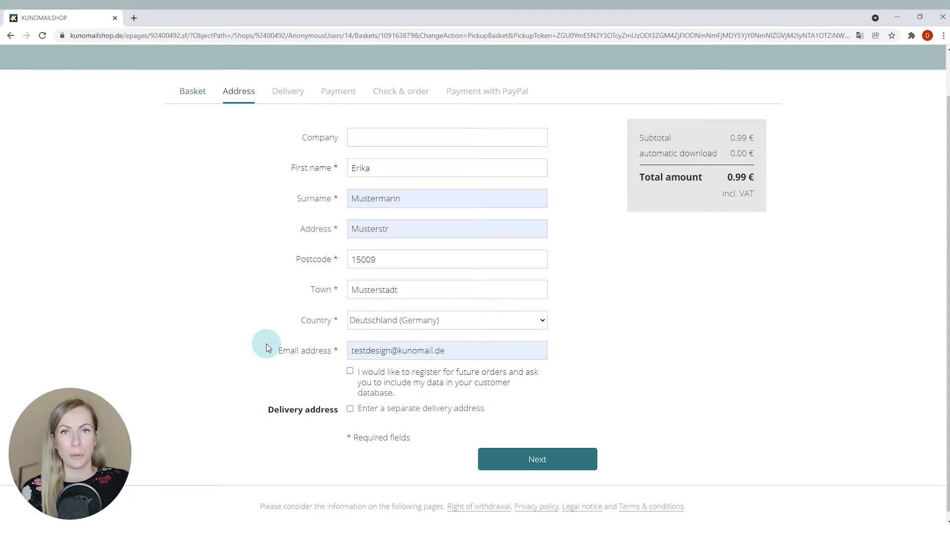
{"action": "scroll", "coordinate": [266, 347], "scroll_direction": "up", "scroll_amount": 1}
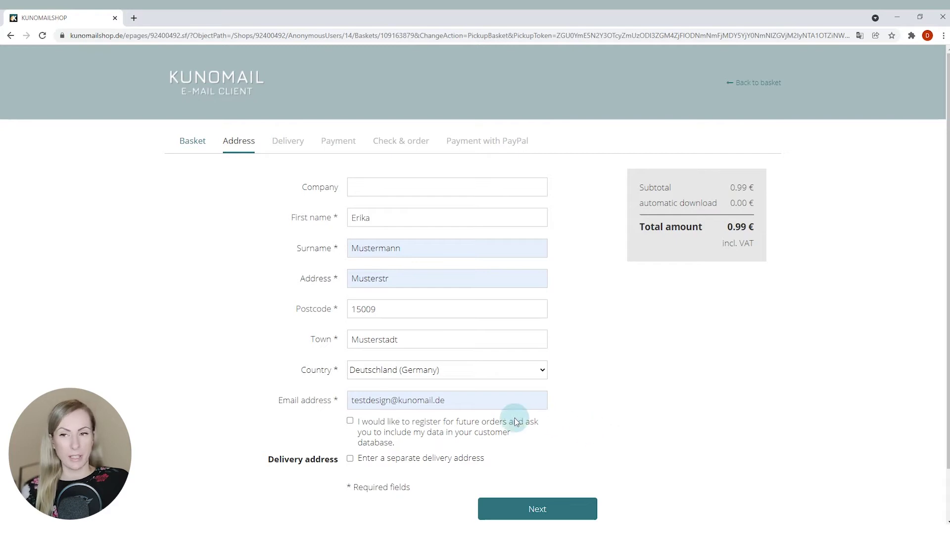
{"action": "left_click", "coordinate": [529, 514]}
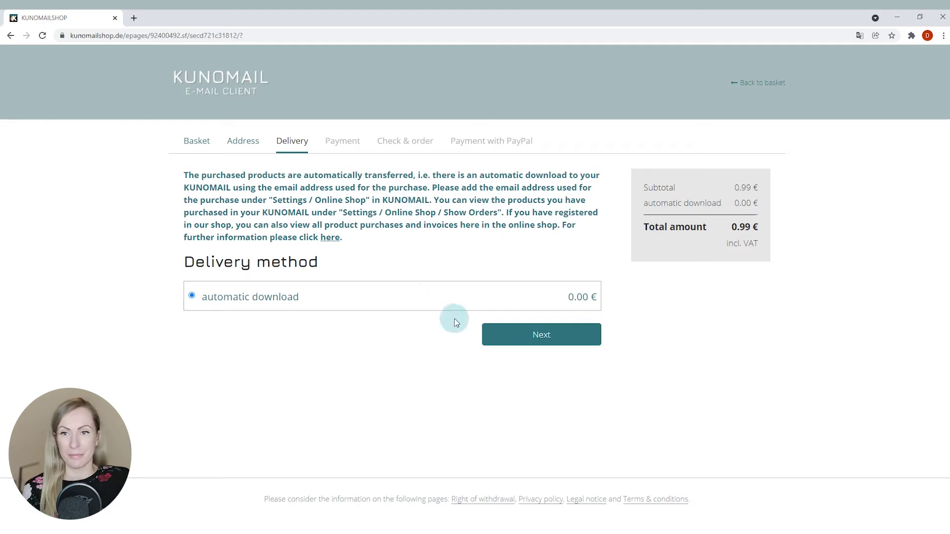
- Accept automatic download as the delivery method and choose CashInAdvance as the payment method, continuing to the order confirmation
{"action": "left_click", "coordinate": [542, 337]}
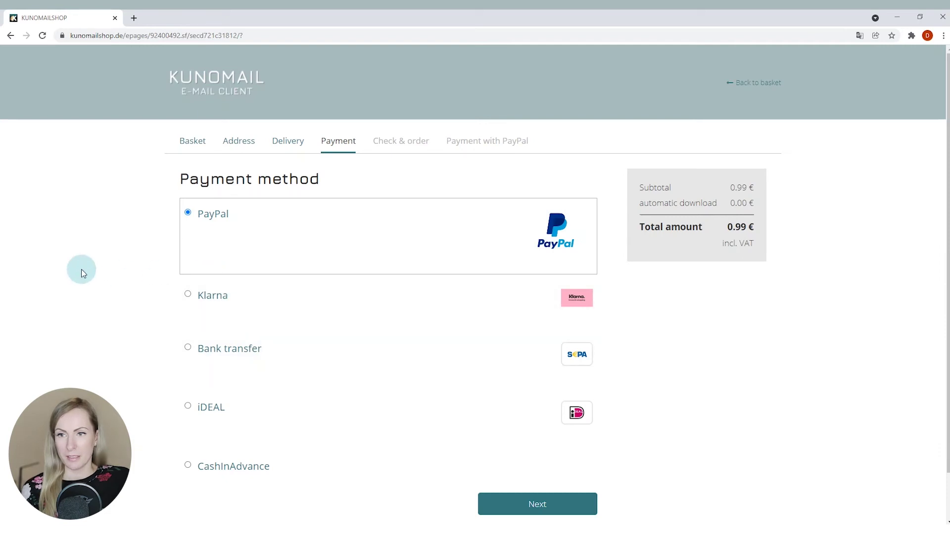
{"action": "scroll", "coordinate": [95, 193], "scroll_direction": "down", "scroll_amount": 1}
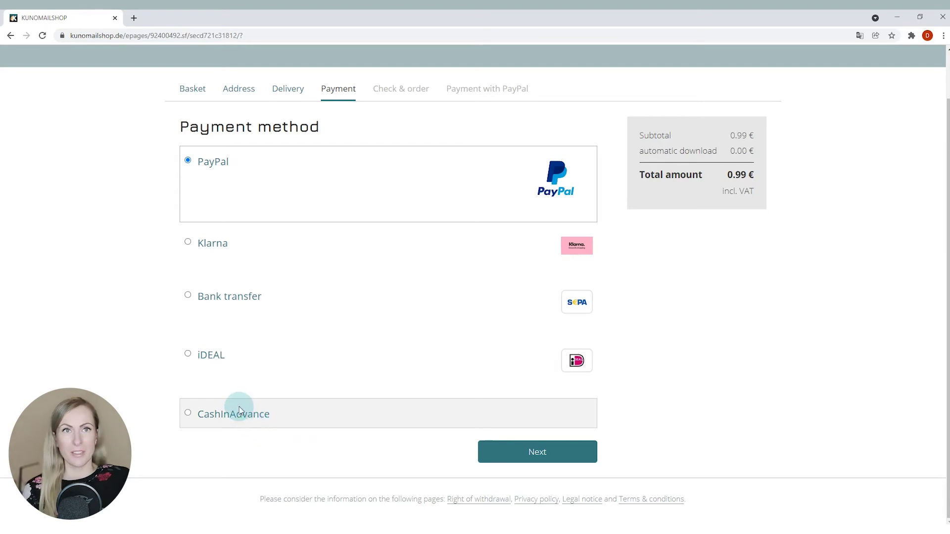
{"action": "left_click", "coordinate": [188, 413]}
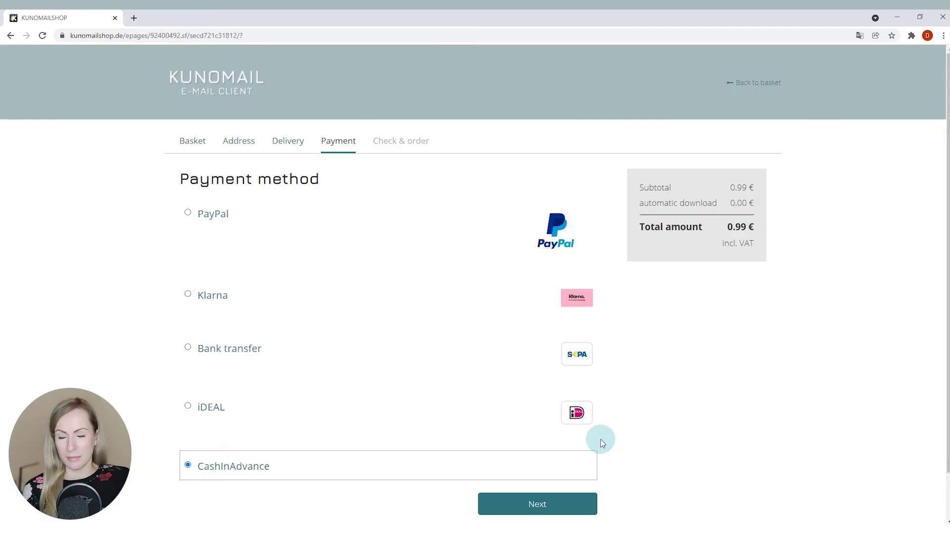
{"action": "left_click", "coordinate": [545, 504]}
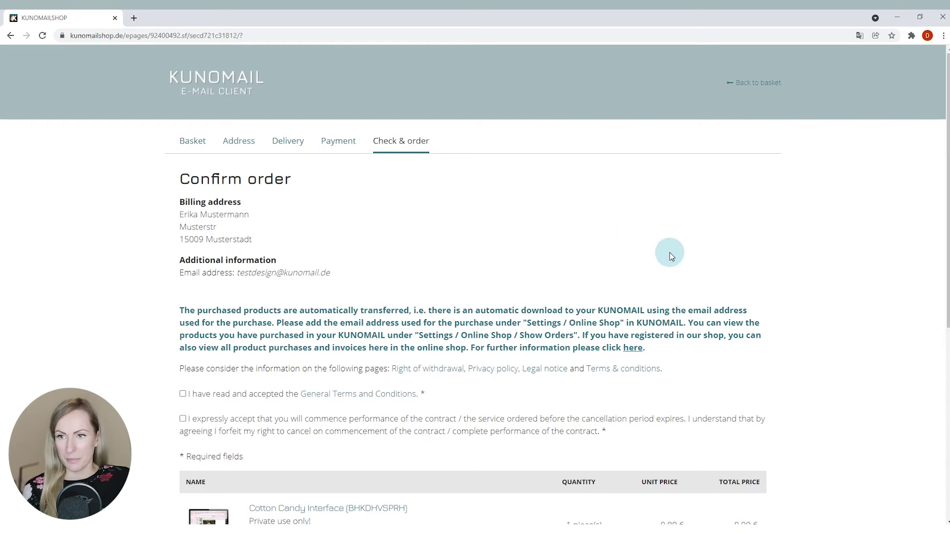
- Accept the General Terms and Conditions and the early contract performance clause, and place the order
{"action": "scroll", "coordinate": [669, 253], "scroll_direction": "down", "scroll_amount": 4}
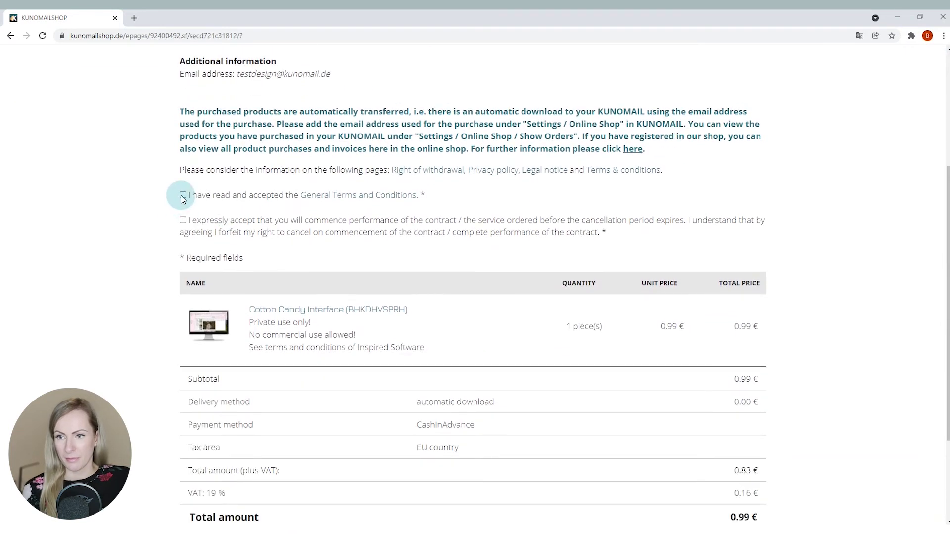
{"action": "left_click", "coordinate": [182, 219]}
{"action": "scroll", "coordinate": [594, 297], "scroll_direction": "down", "scroll_amount": 3}
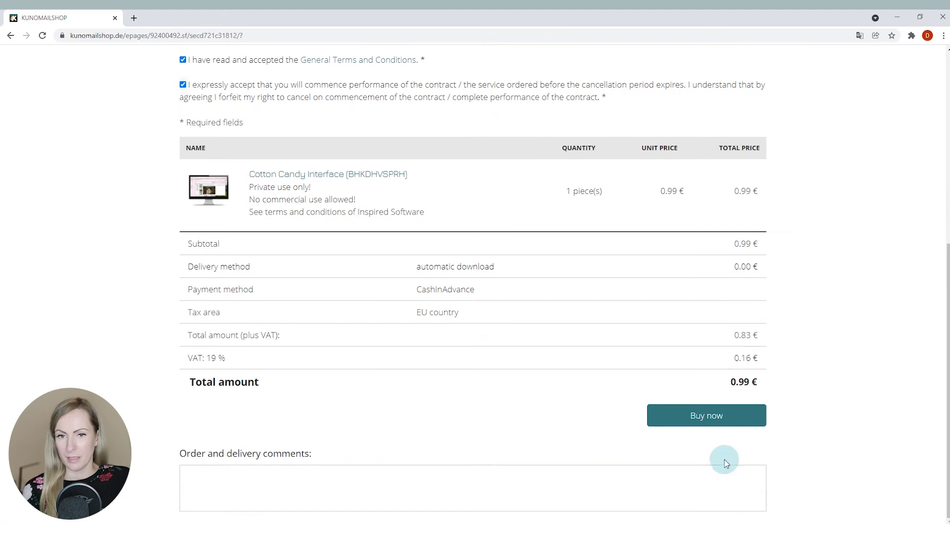
{"action": "left_click", "coordinate": [713, 418]}
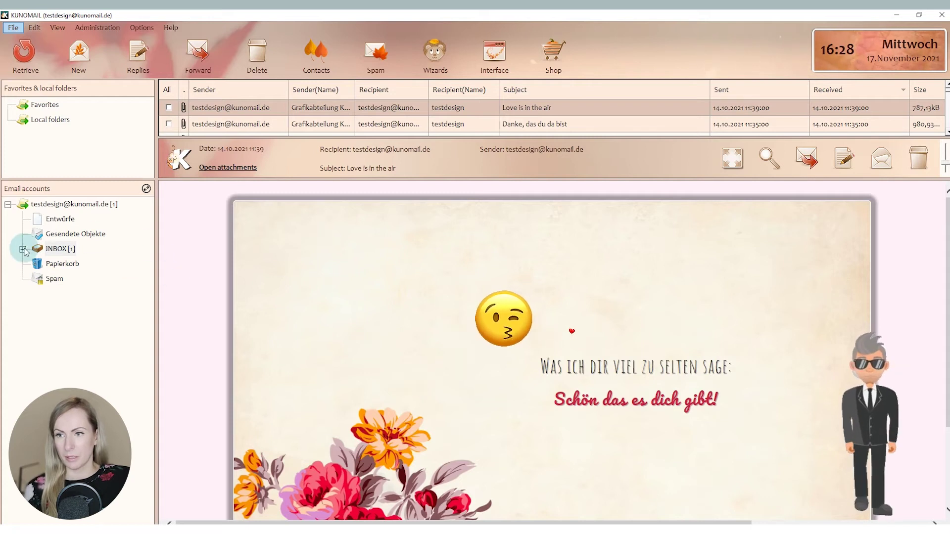
- Switch to the KUNOMAIL email client and read the shop's order receipt confirmation in the INBOX
{"action": "left_click", "coordinate": [53, 250]}
{"action": "left_click", "coordinate": [62, 204]}
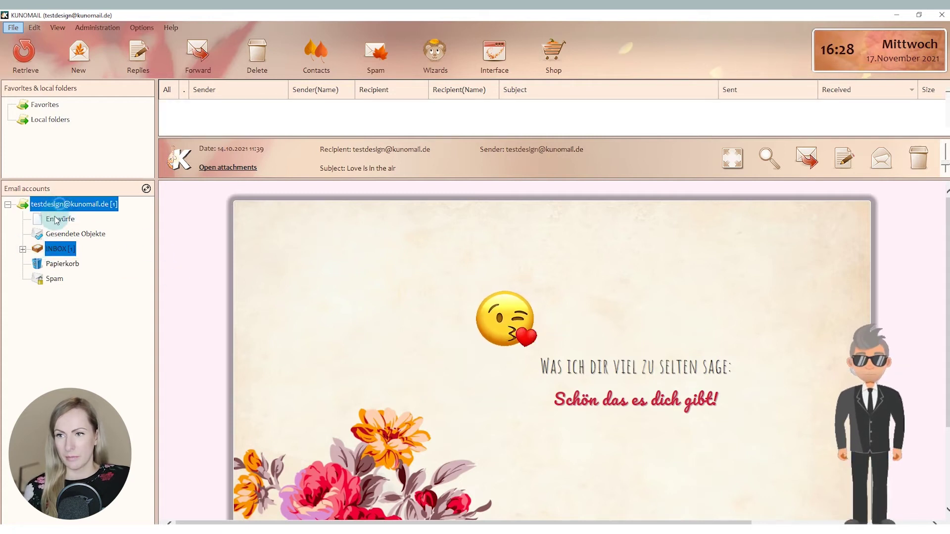
{"action": "left_click", "coordinate": [58, 250]}
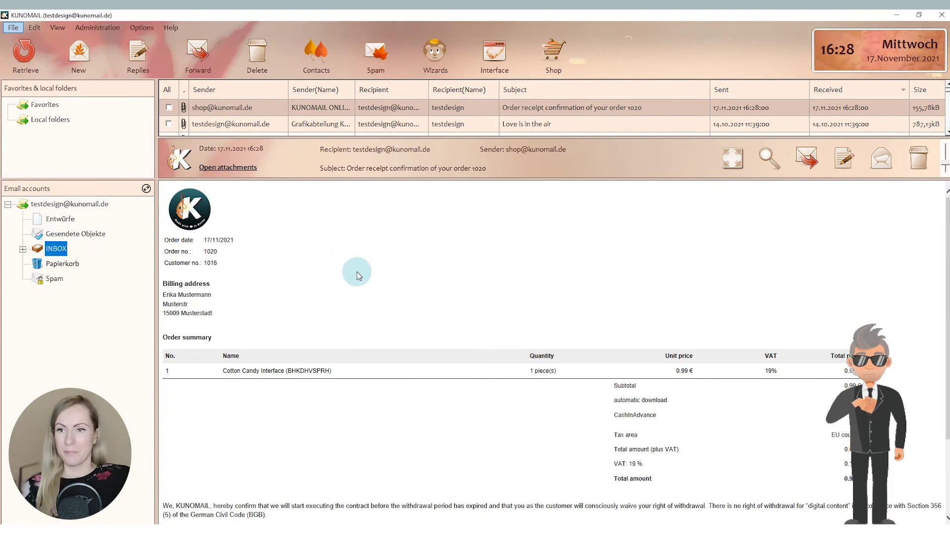
{"action": "scroll", "coordinate": [424, 270], "scroll_direction": "down", "scroll_amount": 2}
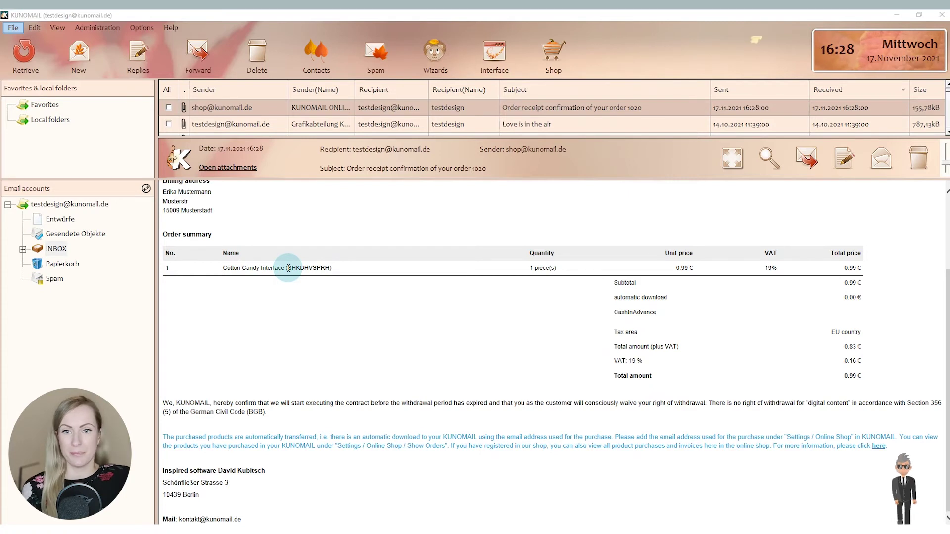
- Check the online shop email address registered under the Online account settings, and close the settings
{"action": "left_click", "coordinate": [97, 27]}
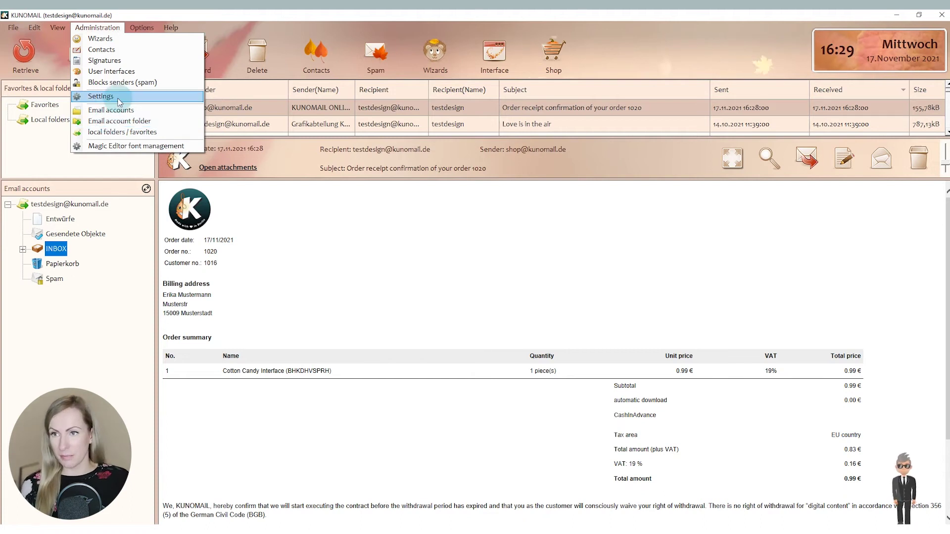
{"action": "left_click", "coordinate": [104, 97]}
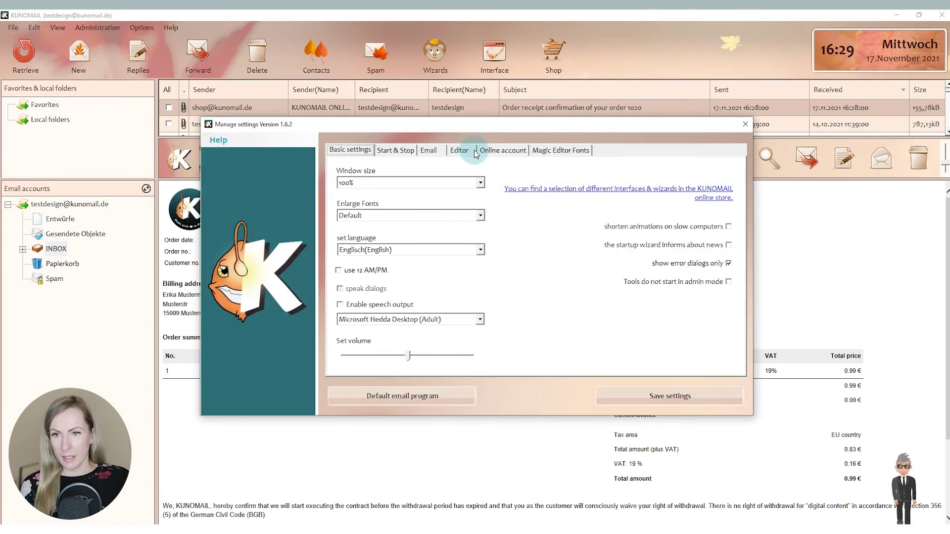
{"action": "left_click", "coordinate": [506, 153]}
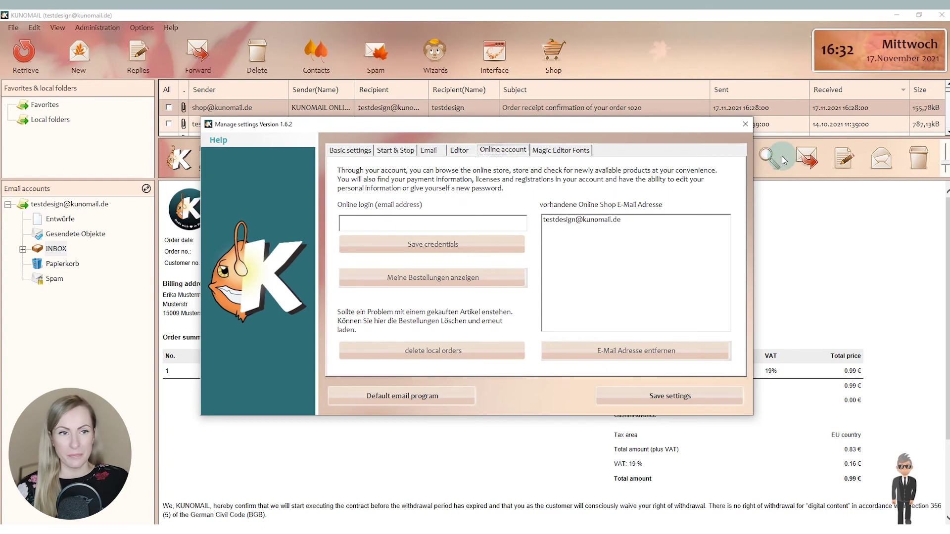
{"action": "left_click", "coordinate": [745, 125]}
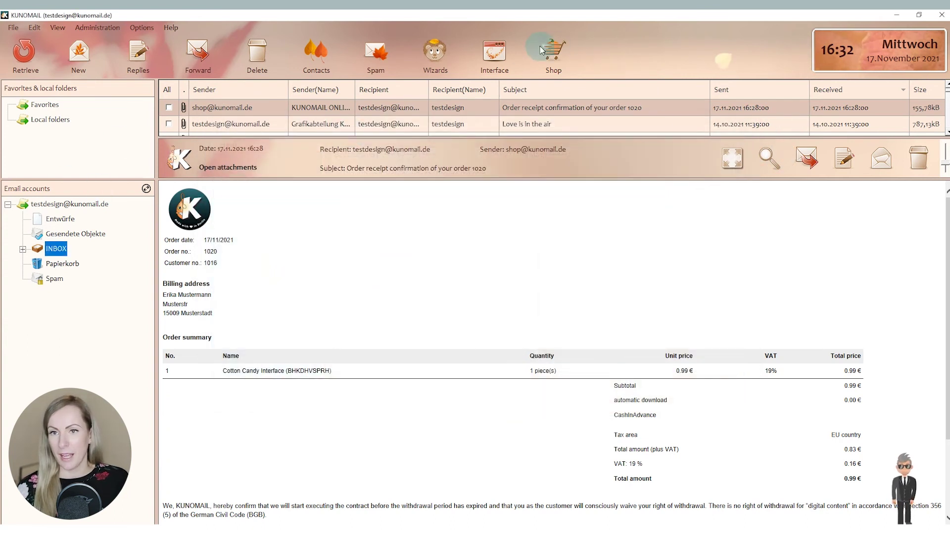
- Choose the Zuckerwatte interface from the provider KUNOMAIL as the user interface and save the settings
{"action": "left_click", "coordinate": [493, 56]}
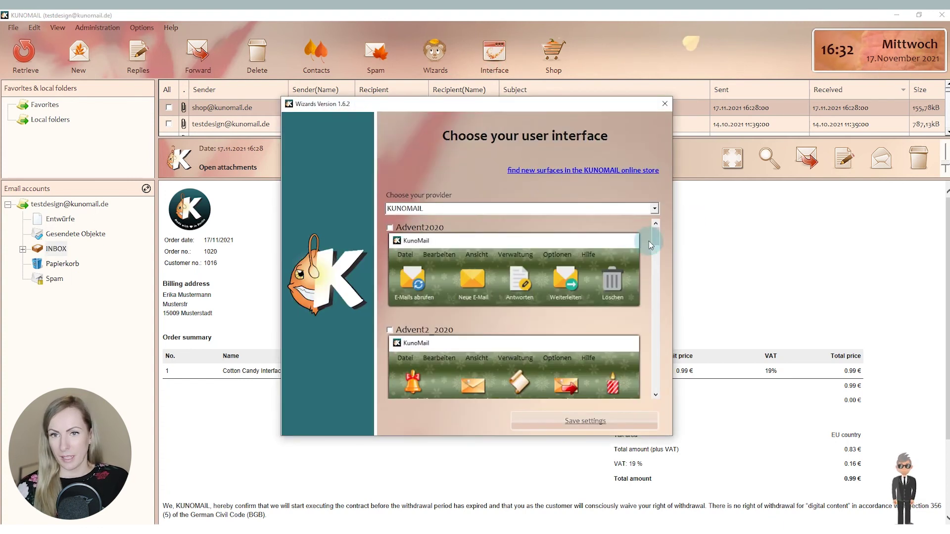
{"action": "left_click_drag", "start_coordinate": [656, 237], "coordinate": [655, 415]}
{"action": "left_click", "coordinate": [390, 306]}
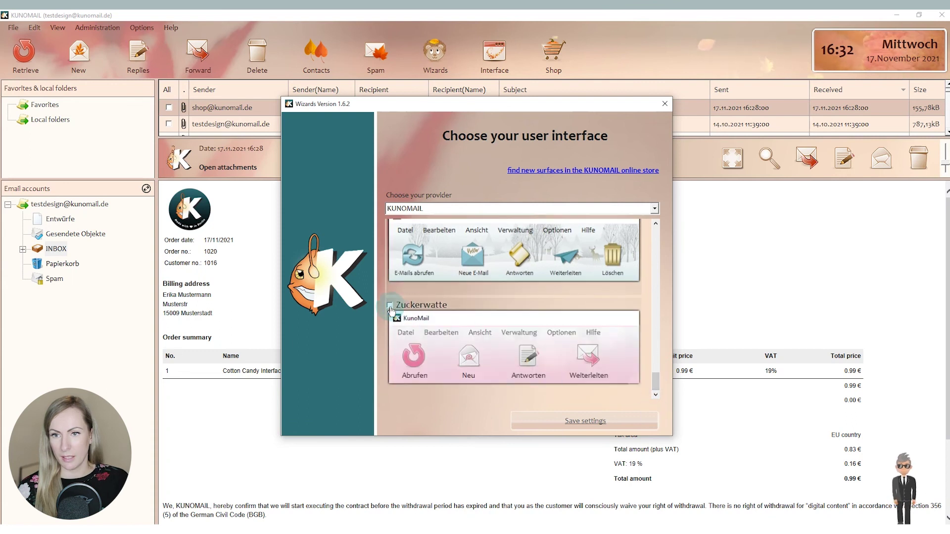
{"action": "left_click", "coordinate": [584, 425]}
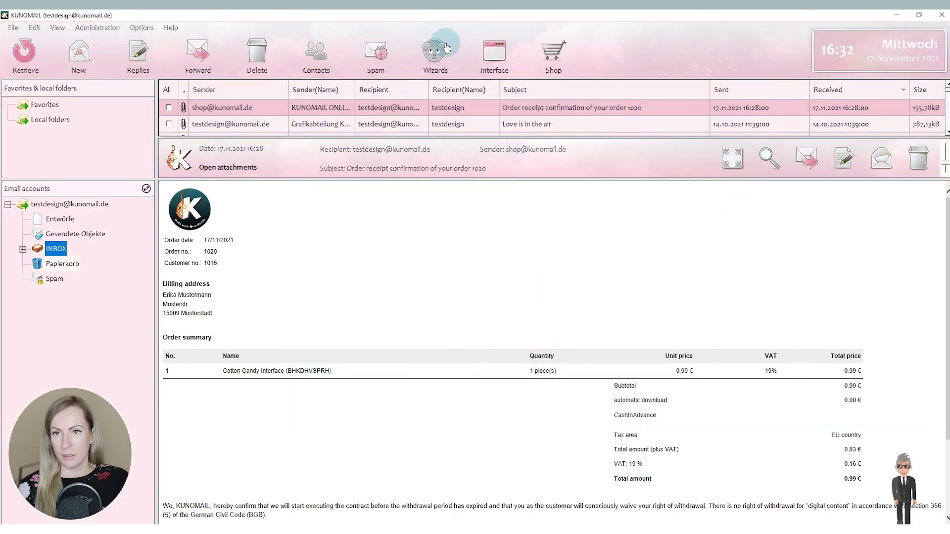
- Look at the wizards offered by the provider KUNOMAIL and close the selection without changing anything
{"action": "left_click", "coordinate": [435, 56]}
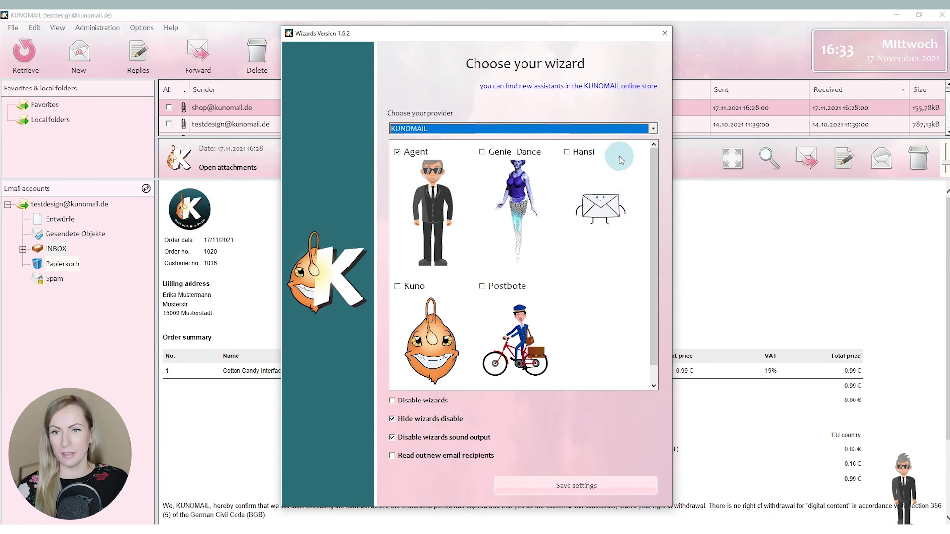
{"action": "left_click", "coordinate": [663, 33]}
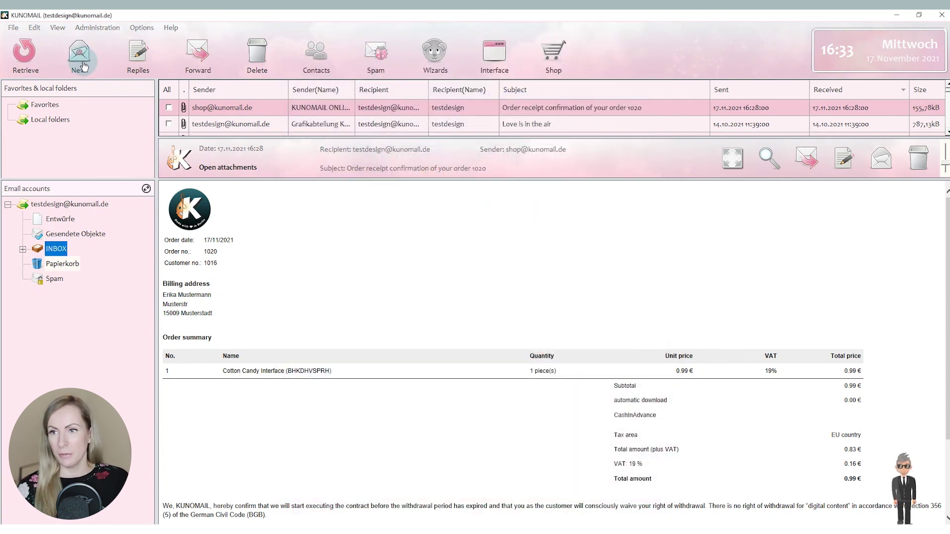
- Start a new email, look through the stationery, and insert a parchment-style greeting card from the Blumen 4 folder
{"action": "left_click", "coordinate": [79, 56]}
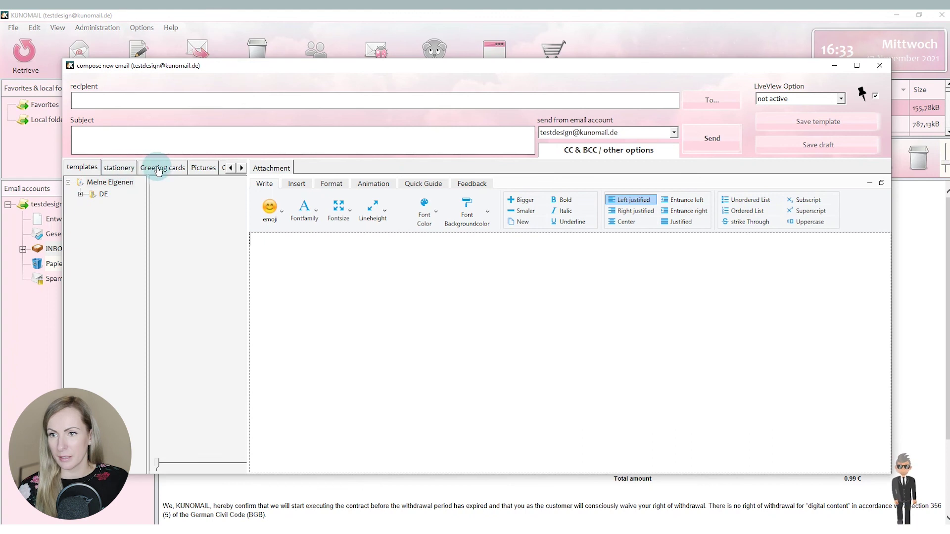
{"action": "left_click", "coordinate": [119, 168]}
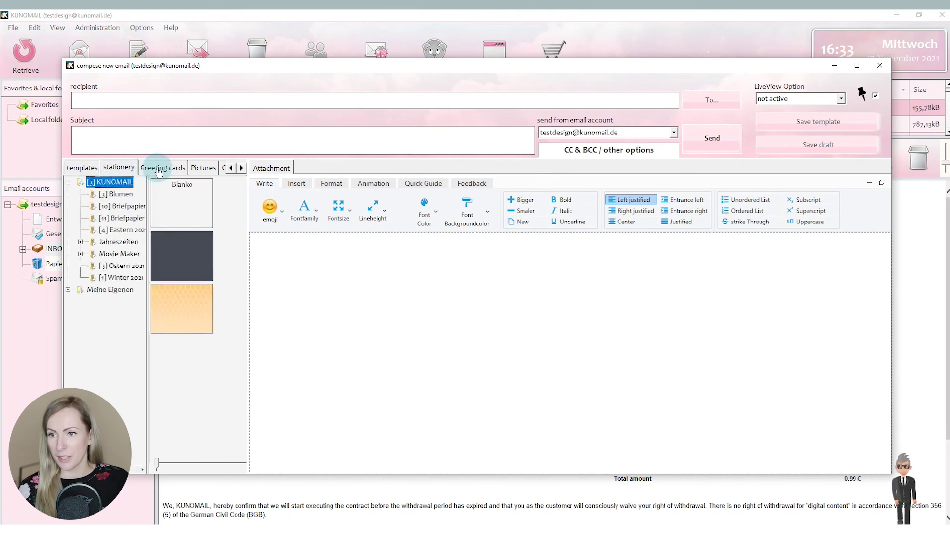
{"action": "left_click", "coordinate": [161, 171]}
{"action": "left_click", "coordinate": [120, 218]}
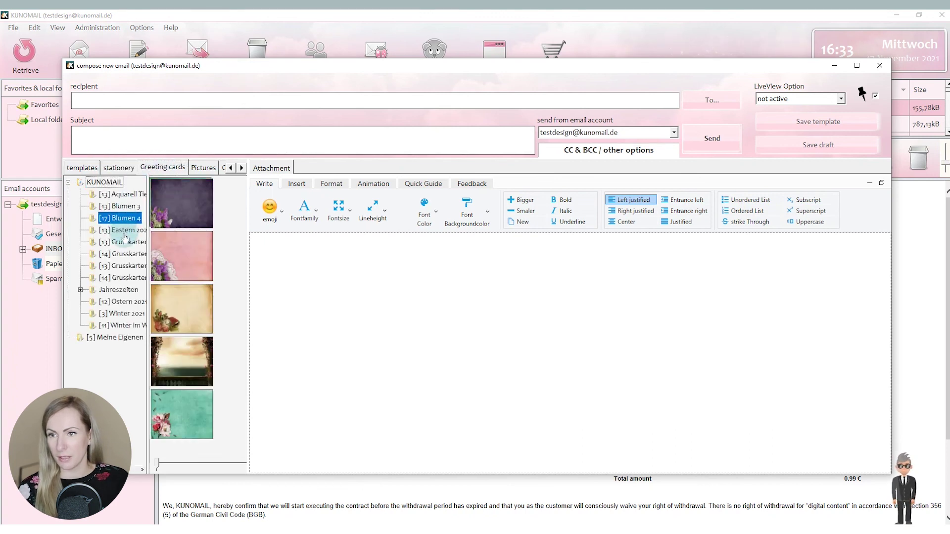
{"action": "left_click_drag", "start_coordinate": [186, 316], "coordinate": [688, 314]}
- Replace the email's background with the arctic fox greeting card from the Winter im W… folder, view it maximized, and close the email unsent
{"action": "left_click", "coordinate": [121, 325]}
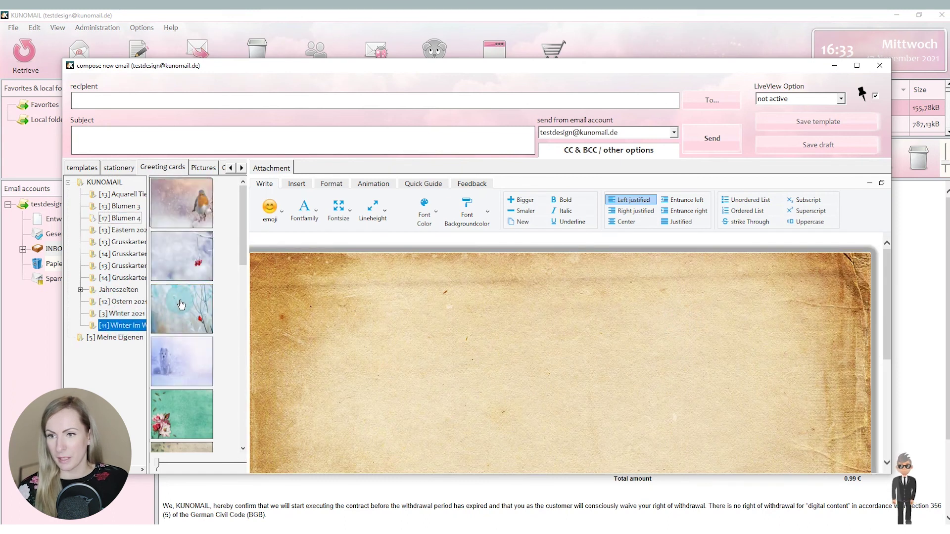
{"action": "double_click", "coordinate": [179, 363]}
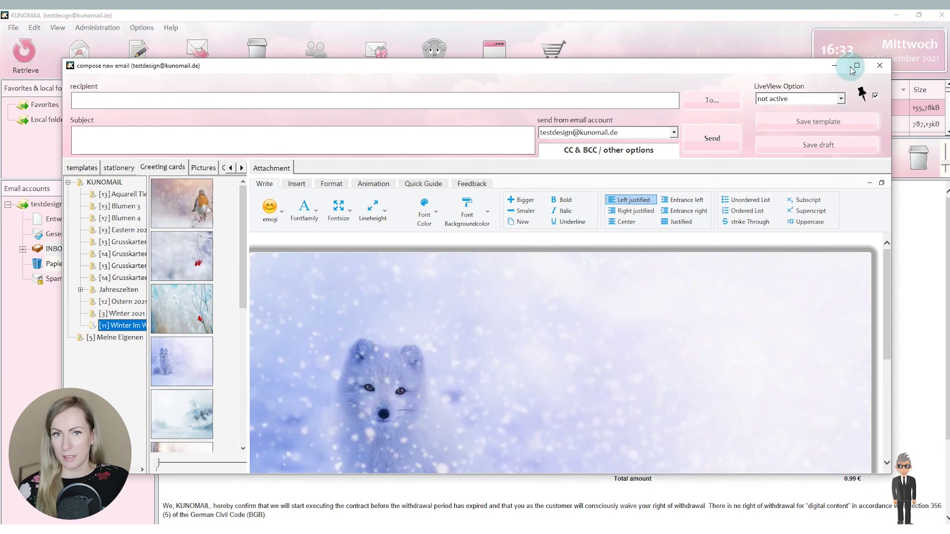
{"action": "left_click", "coordinate": [857, 66]}
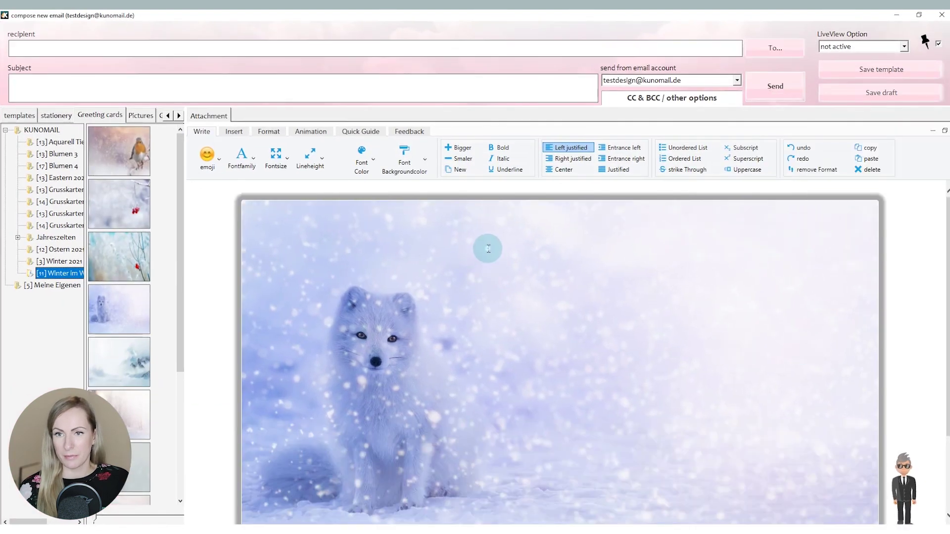
{"action": "left_click", "coordinate": [489, 249]}
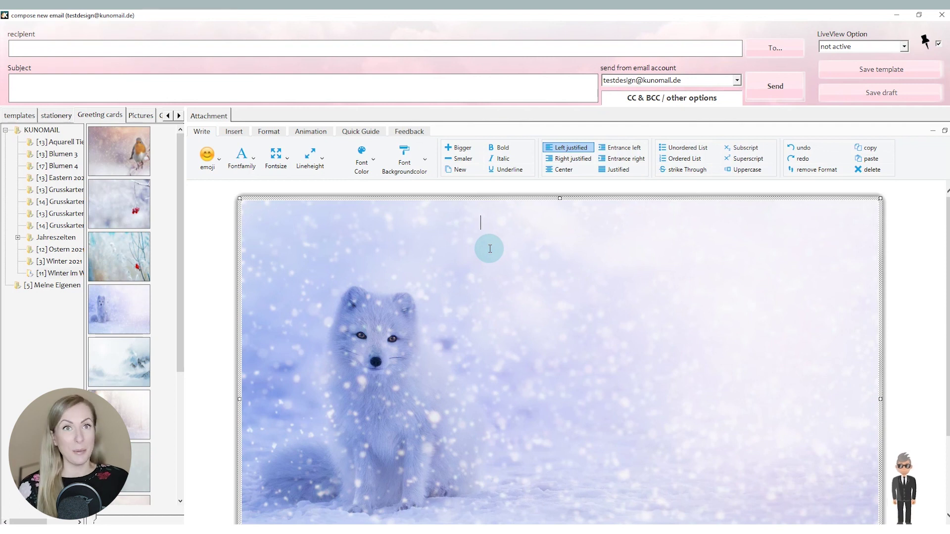
{"action": "left_click", "coordinate": [942, 16]}
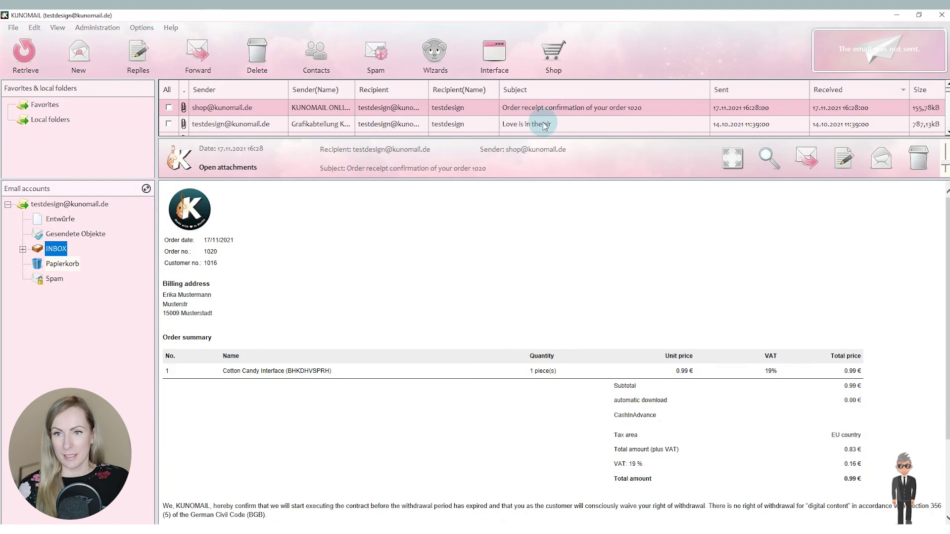
- Open the email with the subject "Love is in the air" in the INBOX
{"action": "left_click", "coordinate": [544, 124]}
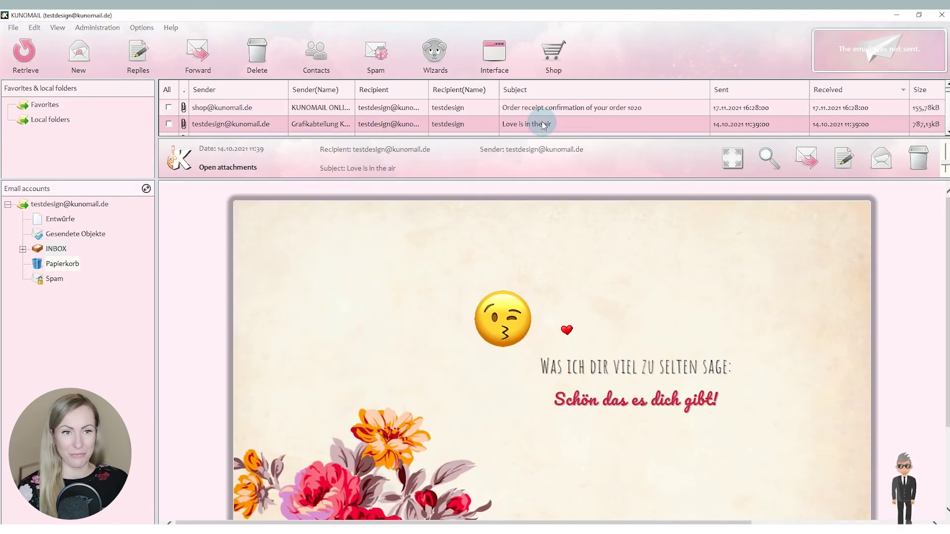